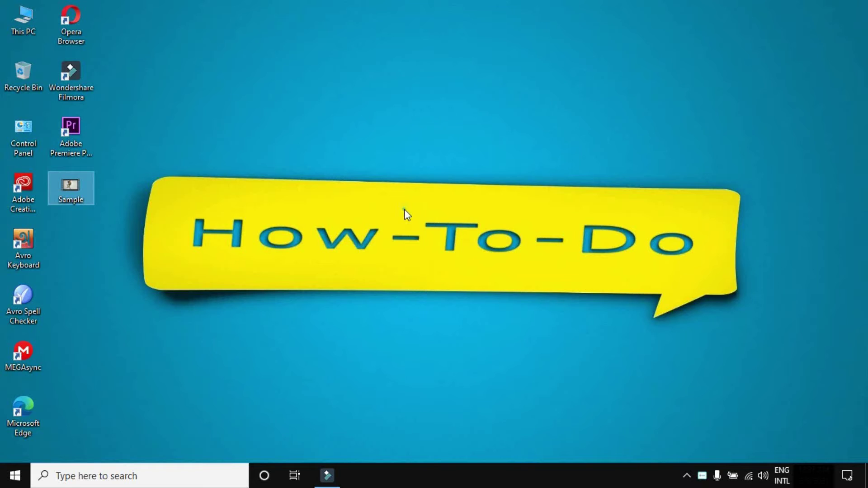
Step: Open the Windows desktop's right-click context menu
right_click(404, 211)
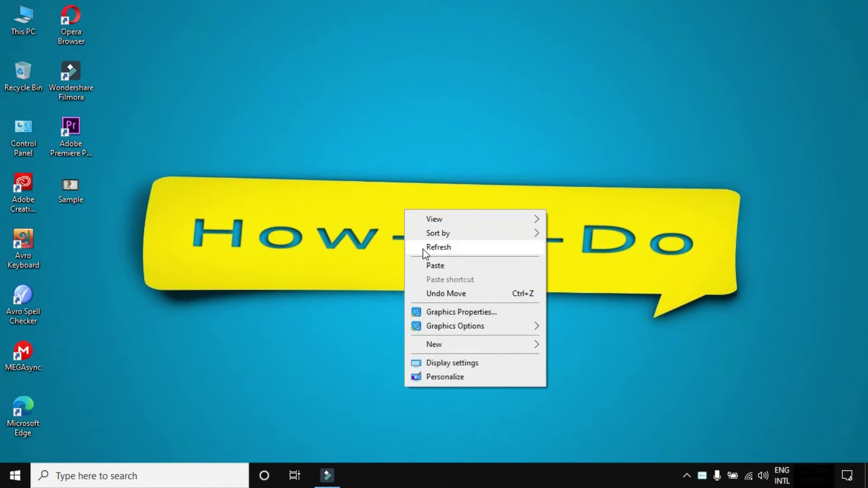
Step: Launch Adobe Premiere Pro CC 2018 from its desktop shortcut's Open command
left_click(425, 248)
double_click(69, 143)
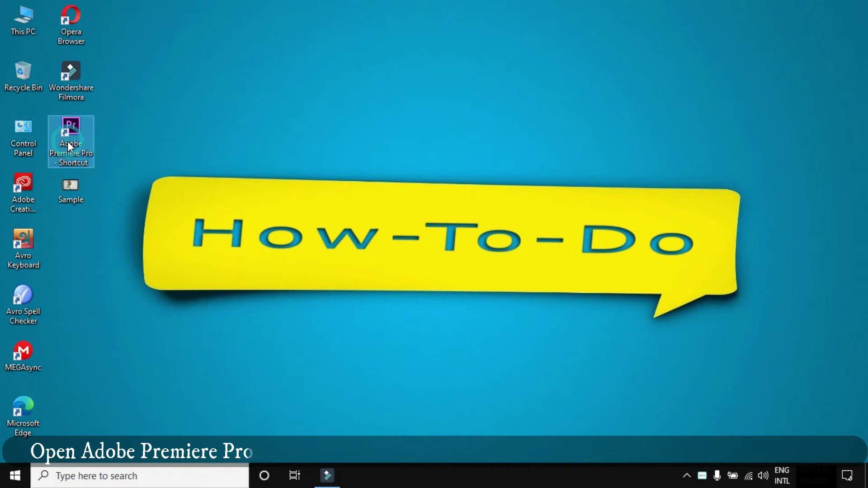
right_click(68, 138)
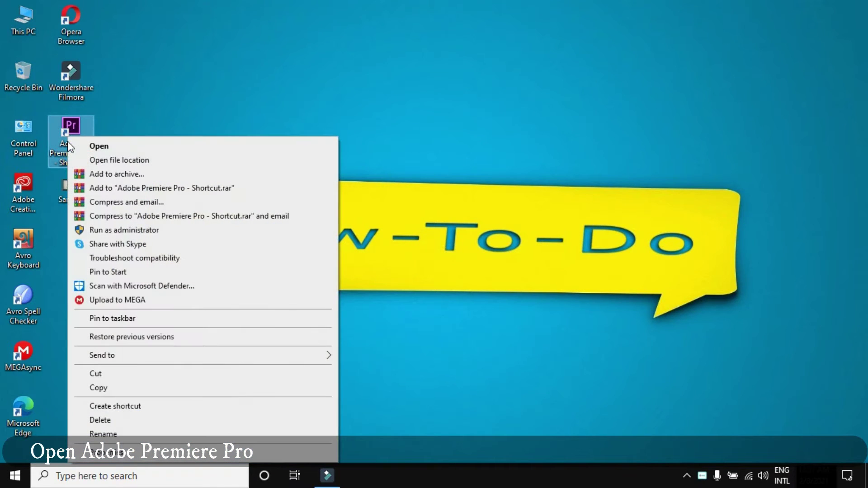
left_click(92, 149)
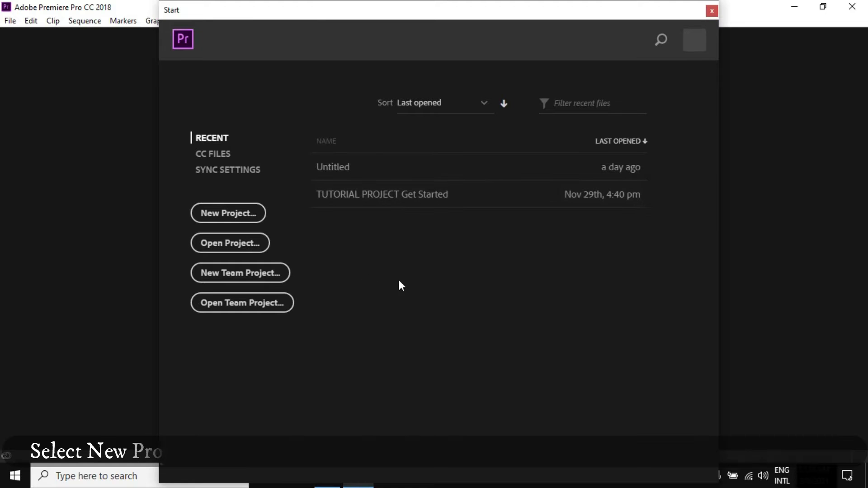
Step: Create a new Premiere Pro project named NEW
left_click(226, 212)
type("NEW")
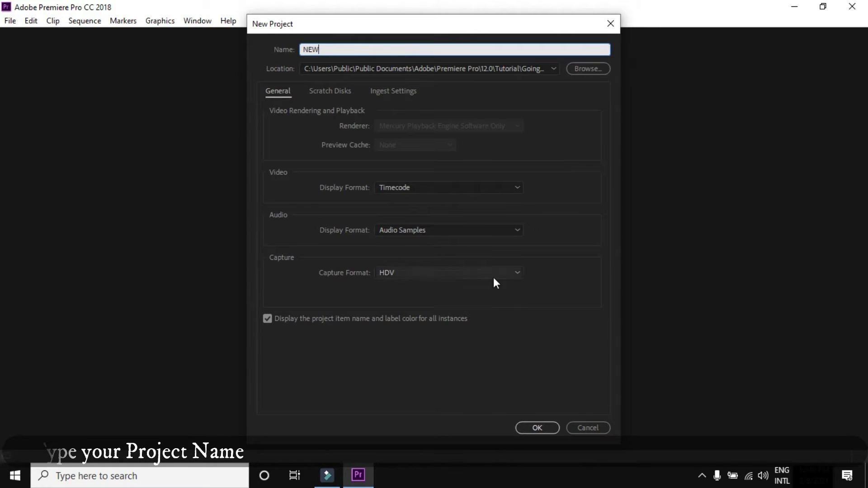
left_click(534, 429)
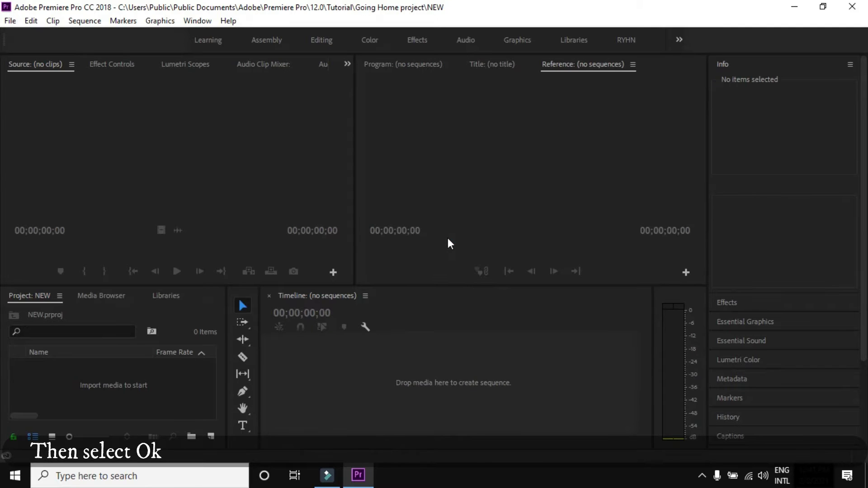
Step: Import Sample 1.mp4 into the Project panel and select the clip
double_click(127, 383)
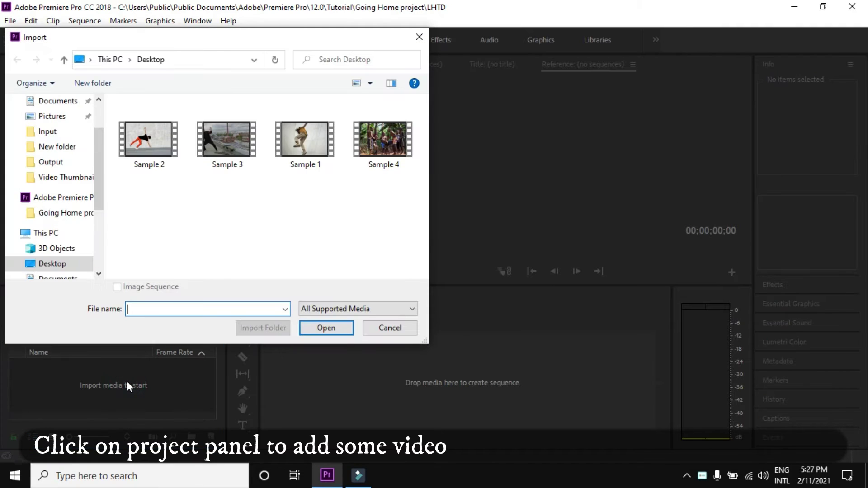
double_click(296, 158)
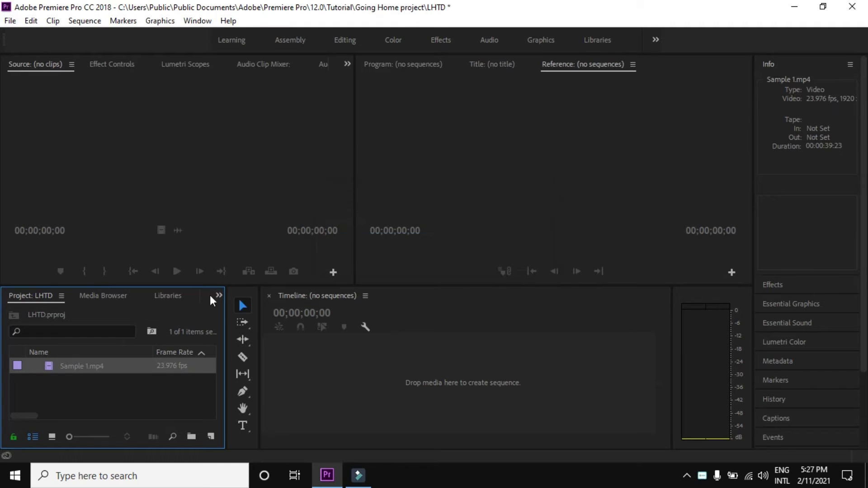
left_click(104, 363)
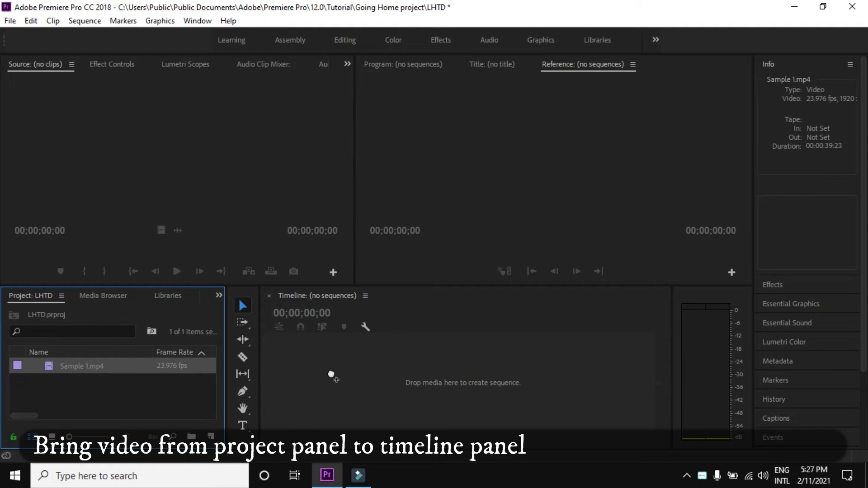
Step: Put Sample 1.mp4 on the timeline as sequence Sample 1 and show its Effect Controls
left_click_drag(331, 373, 332, 372)
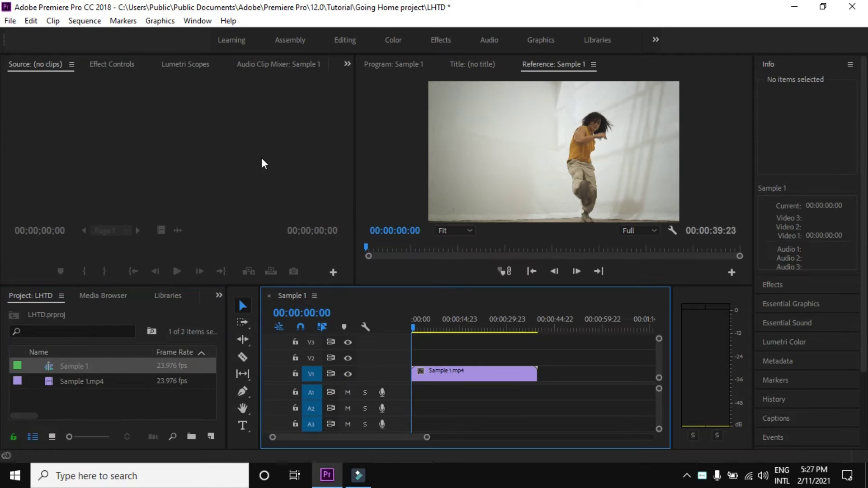
left_click(120, 63)
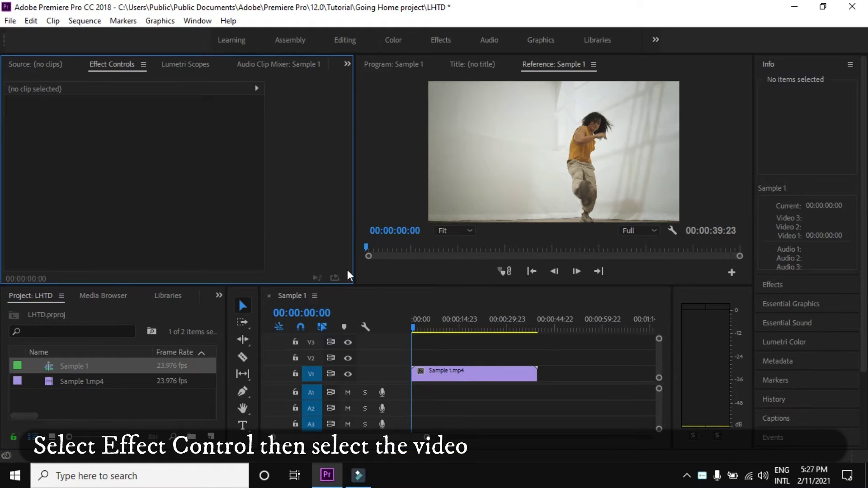
left_click(439, 377)
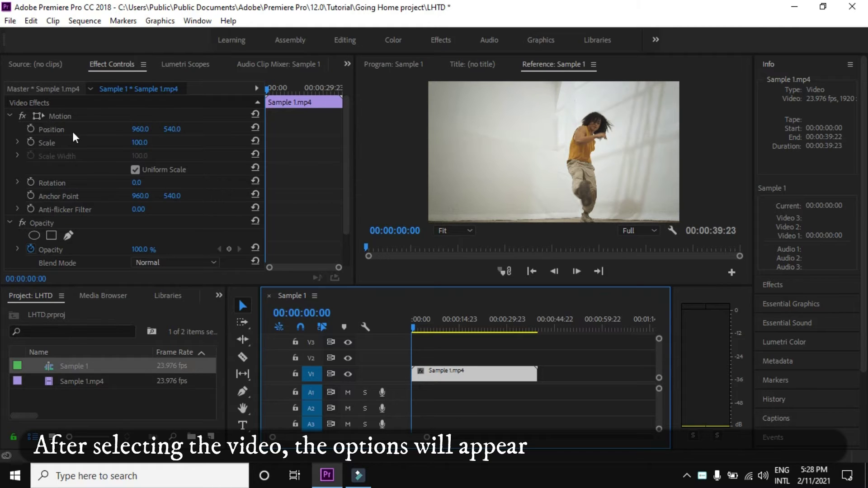
Step: Try Position X values of 200 and 1000, then scrub it to about 967
left_click(509, 142)
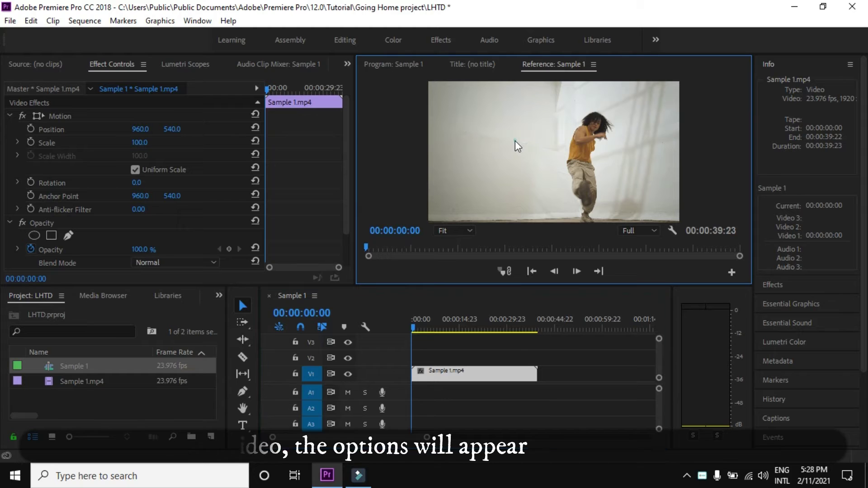
left_click(135, 128)
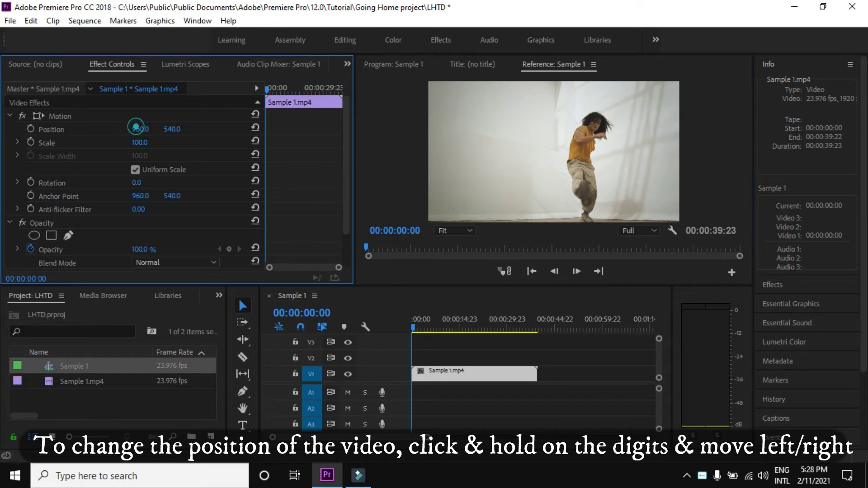
mouse_move(140, 129)
left_mouse_down()
mouse_move(315, 129)
mouse_move(0, 129)
left_mouse_up()
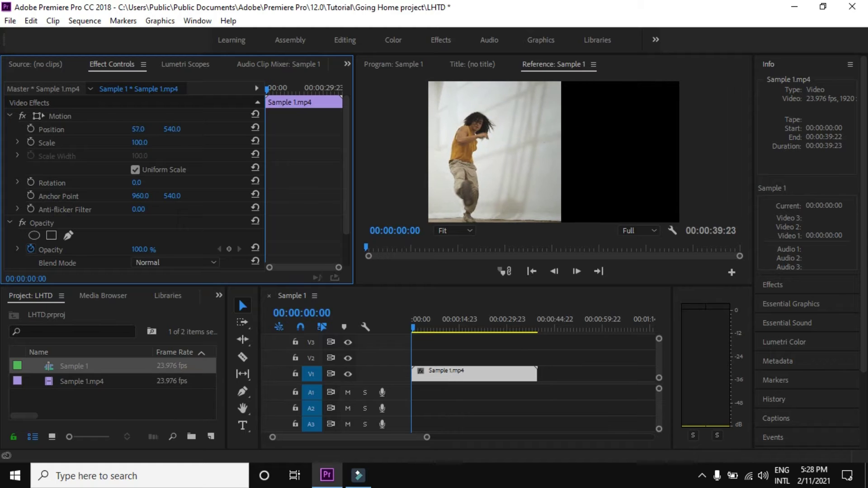
left_click_drag(0, 129, 148, 129)
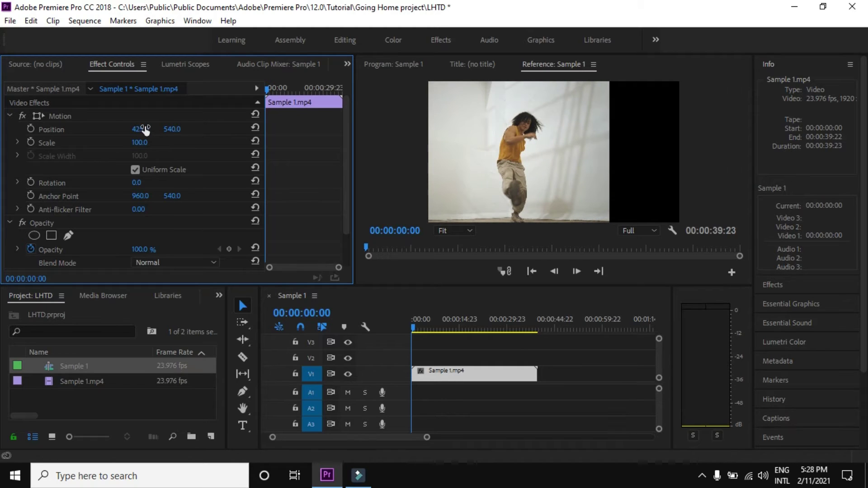
left_click(143, 129)
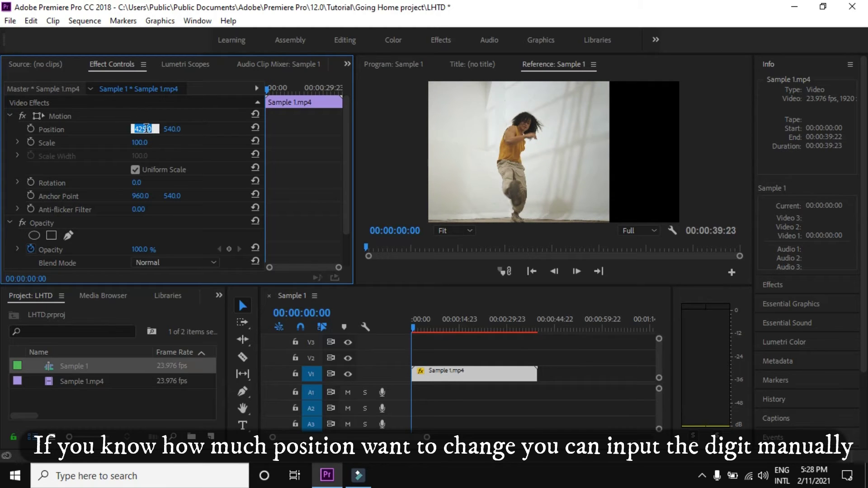
type("20")
key("Return")
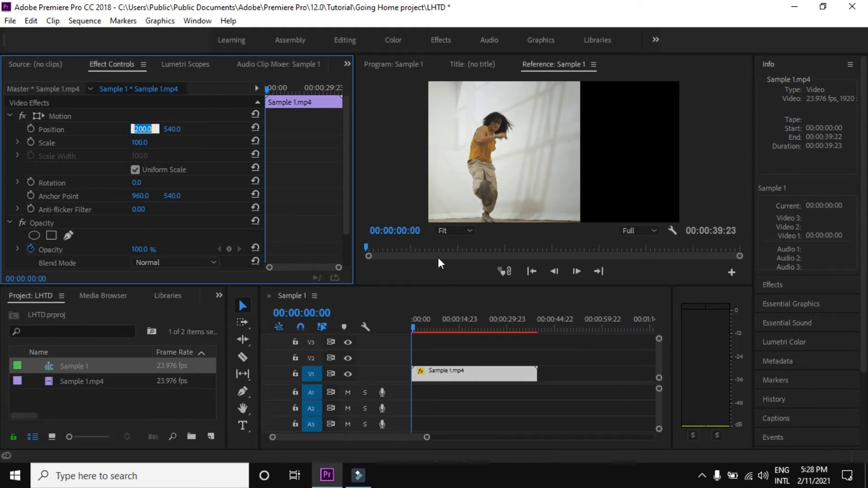
type("1000")
key("Return")
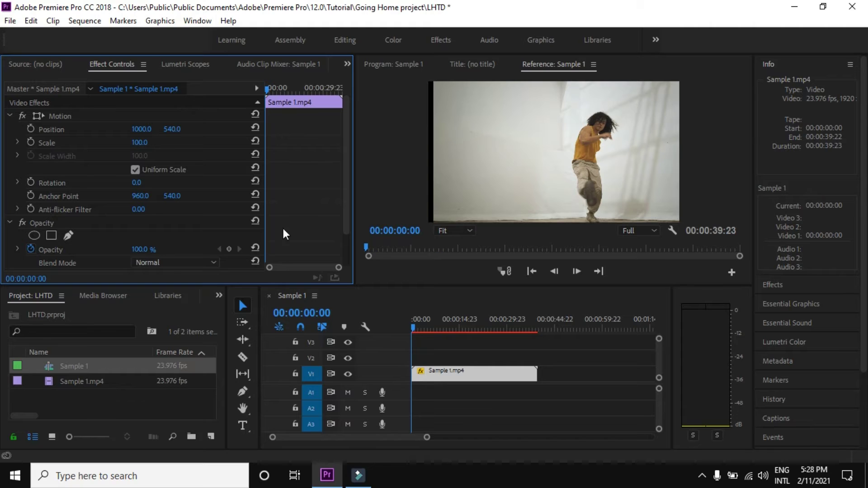
left_click_drag(141, 129, 137, 129)
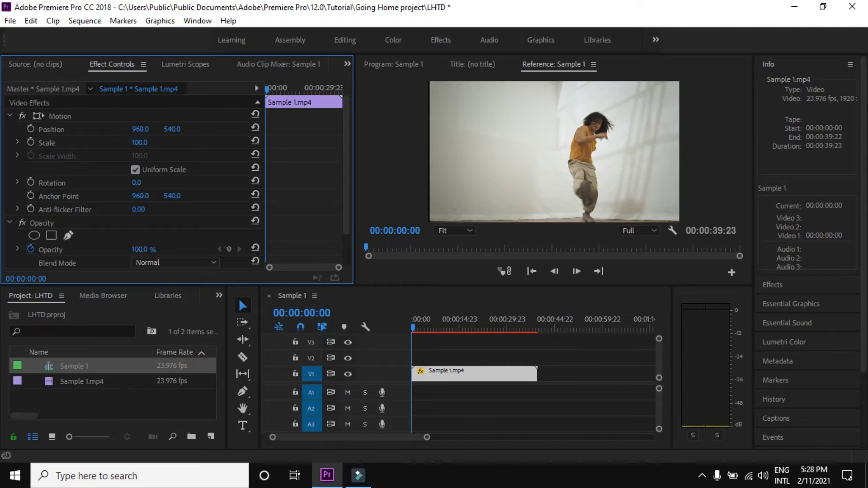
Step: Set Position Y to 100, then scrub it back to 541
left_click(176, 128)
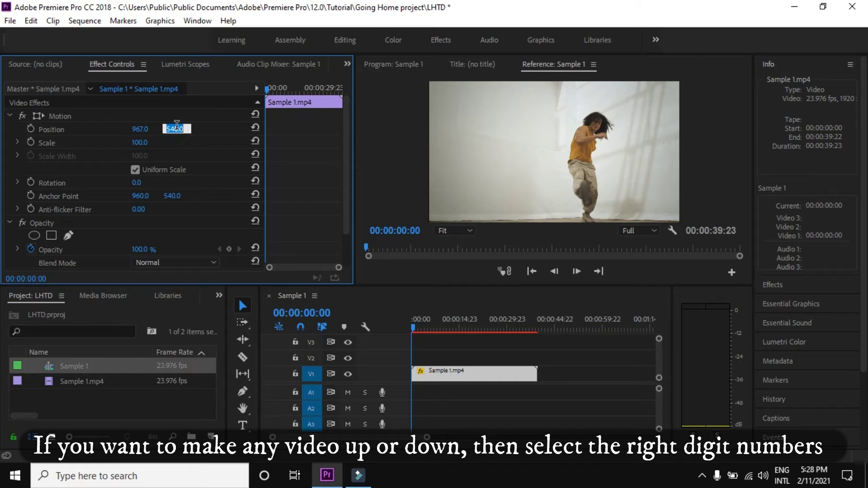
type("100")
key("Return")
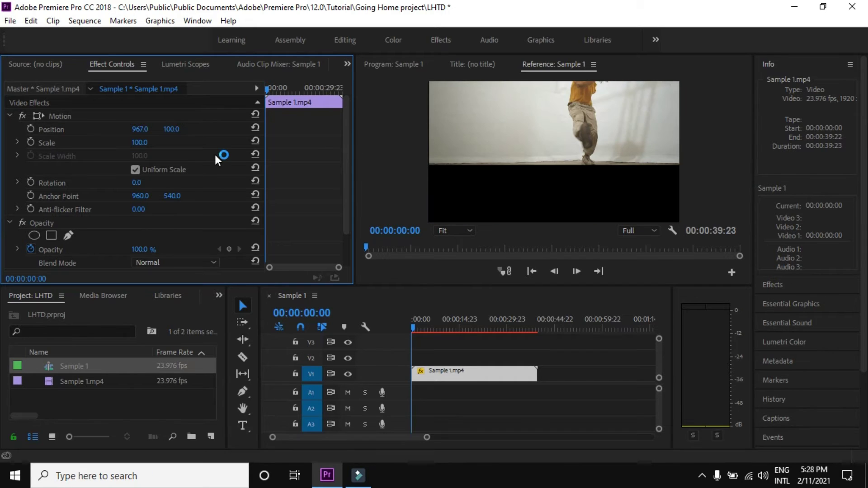
mouse_move(172, 129)
left_mouse_down()
mouse_move(136, 128)
mouse_move(213, 128)
mouse_move(154, 129)
mouse_move(165, 129)
left_mouse_up()
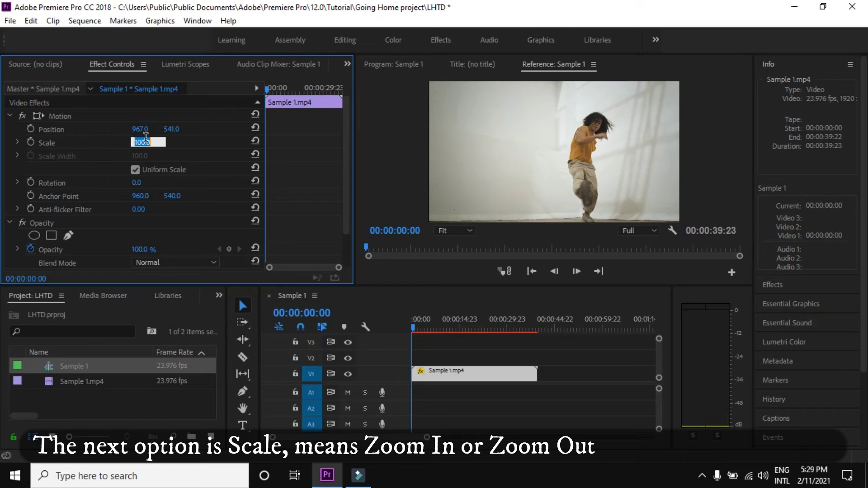
Step: Set Scale to 500, then scrub it back down to 99
type("500")
key("Return")
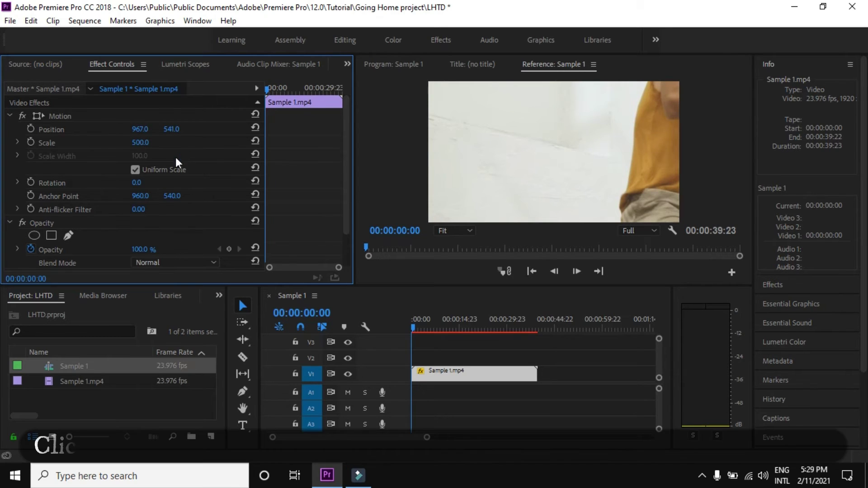
mouse_move(140, 142)
left_mouse_down()
mouse_move(91, 143)
mouse_move(158, 143)
left_mouse_up()
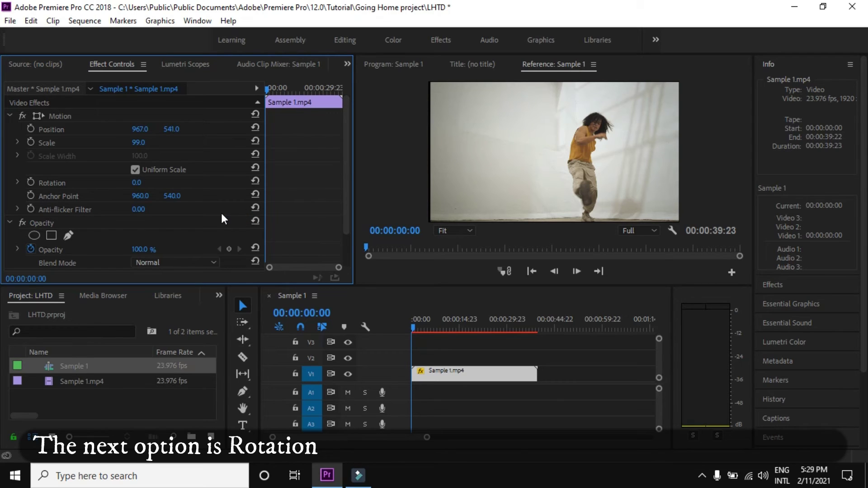
Step: Set Rotation to 200°, then scrub it back to 0°
left_click(137, 183)
type("200")
key("Return")
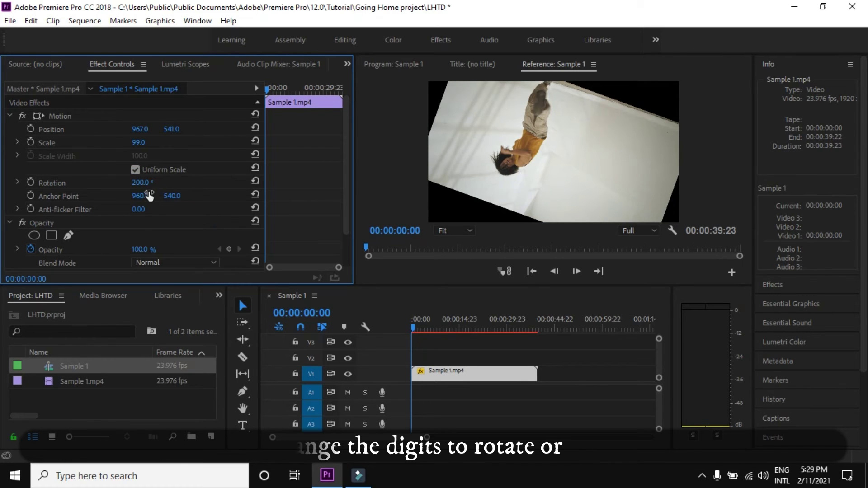
mouse_move(139, 182)
left_mouse_down()
mouse_move(108, 182)
mouse_move(172, 183)
mouse_move(119, 183)
mouse_move(171, 183)
mouse_move(137, 183)
left_mouse_up()
type("0")
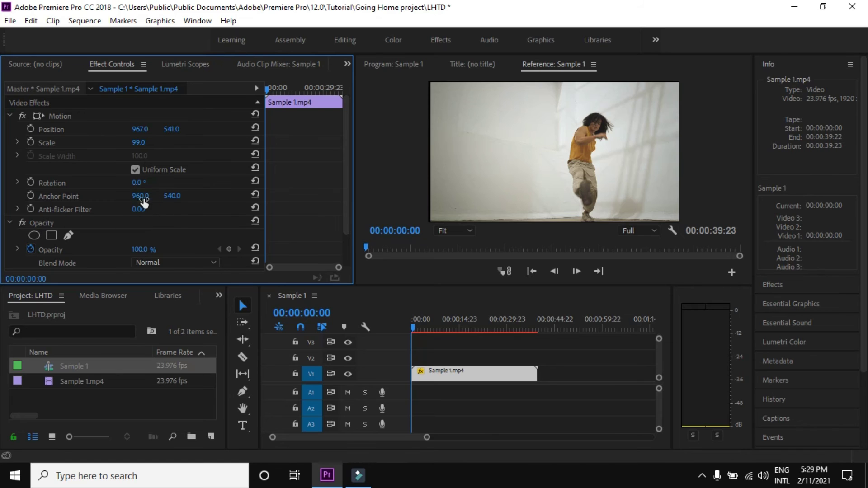
Step: Scrub Anchor Point X to 969 and Anchor Point Y to 531
mouse_move(143, 202)
left_mouse_down()
mouse_move(122, 195)
mouse_move(158, 195)
mouse_move(143, 195)
left_mouse_up()
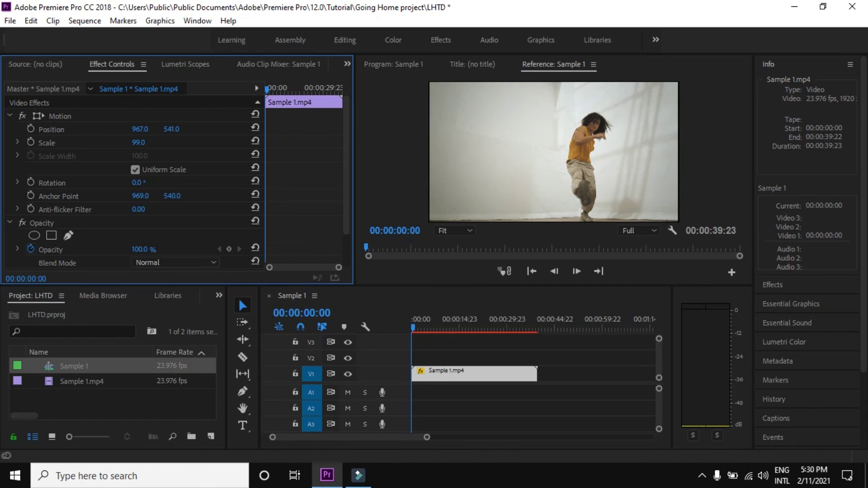
mouse_move(167, 195)
left_mouse_down()
mouse_move(185, 195)
mouse_move(149, 196)
mouse_move(163, 196)
left_mouse_up()
Step: Try the dance clip's Opacity at 20% and 50%, then scrub it back up to 90%
scroll(134, 210, "down", 2)
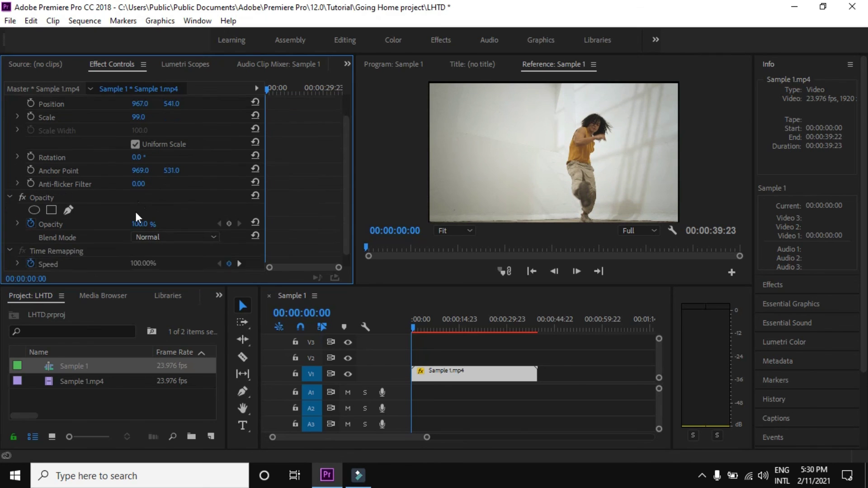
scroll(134, 210, "down", 1)
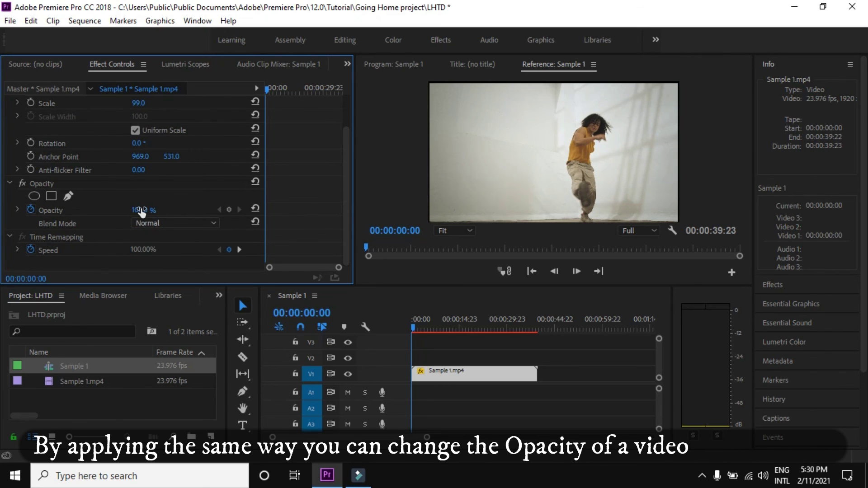
type("20")
key("Return")
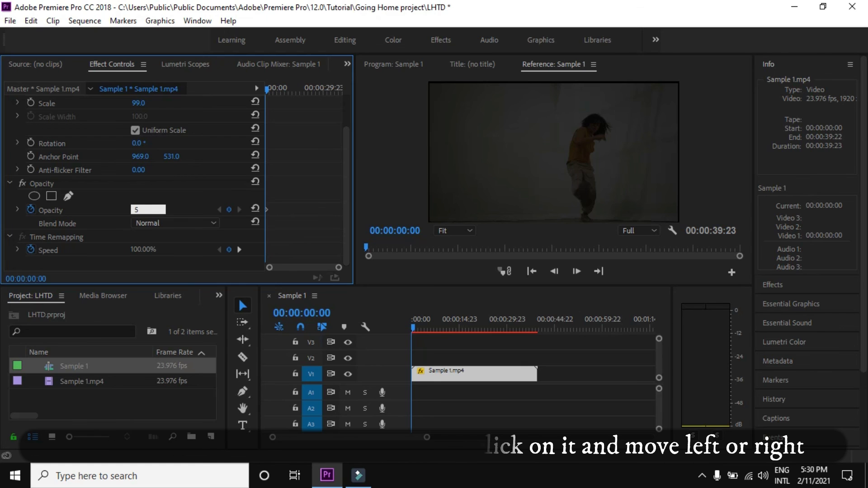
key("Return")
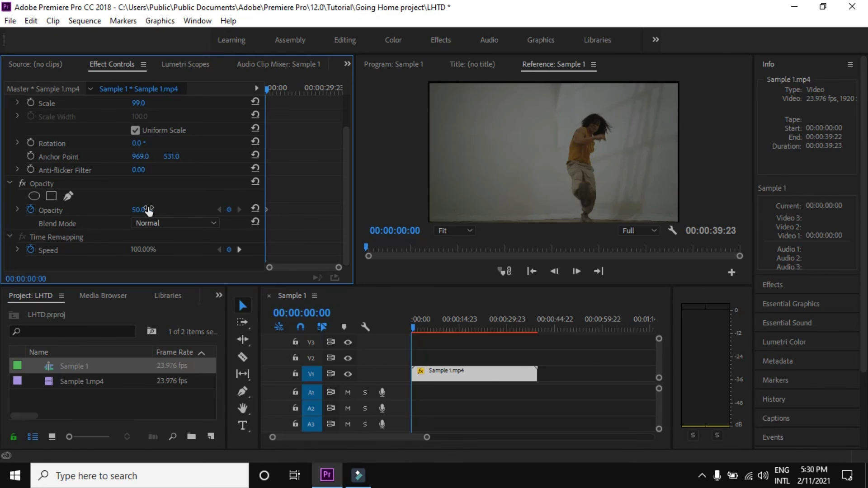
mouse_move(141, 208)
left_mouse_down()
mouse_move(165, 208)
mouse_move(135, 209)
mouse_move(150, 210)
left_mouse_up()
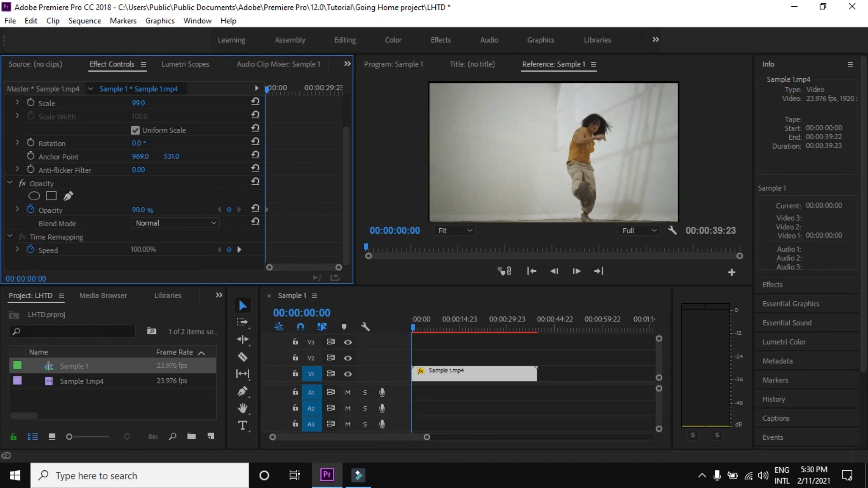